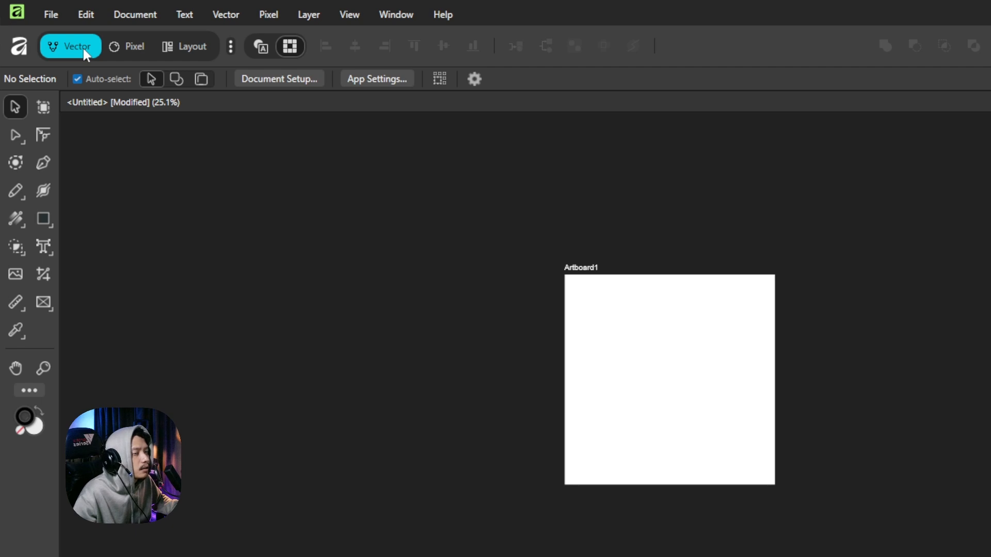
Look through the Pixel, Vector and Layout studios to compare their tools
left_click(132, 47)
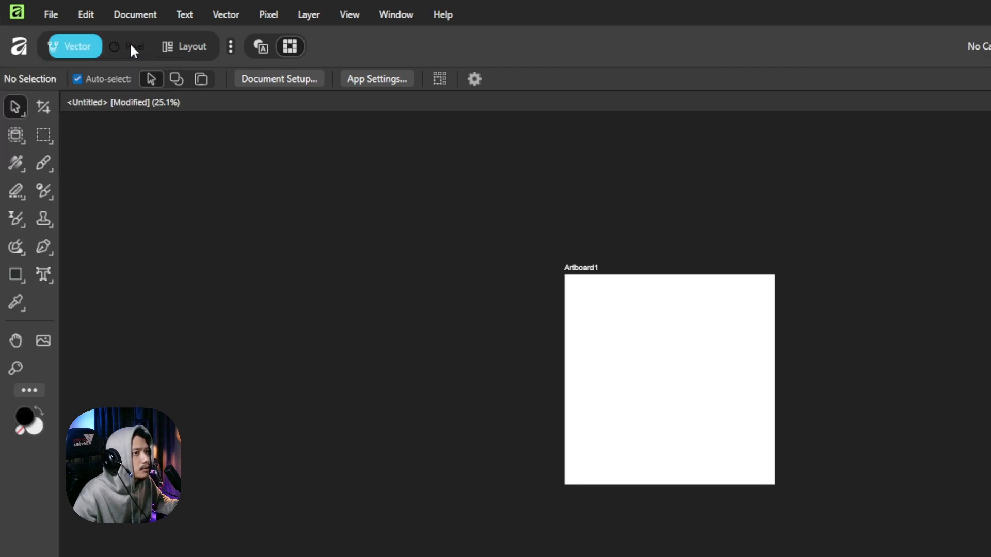
left_click(71, 46)
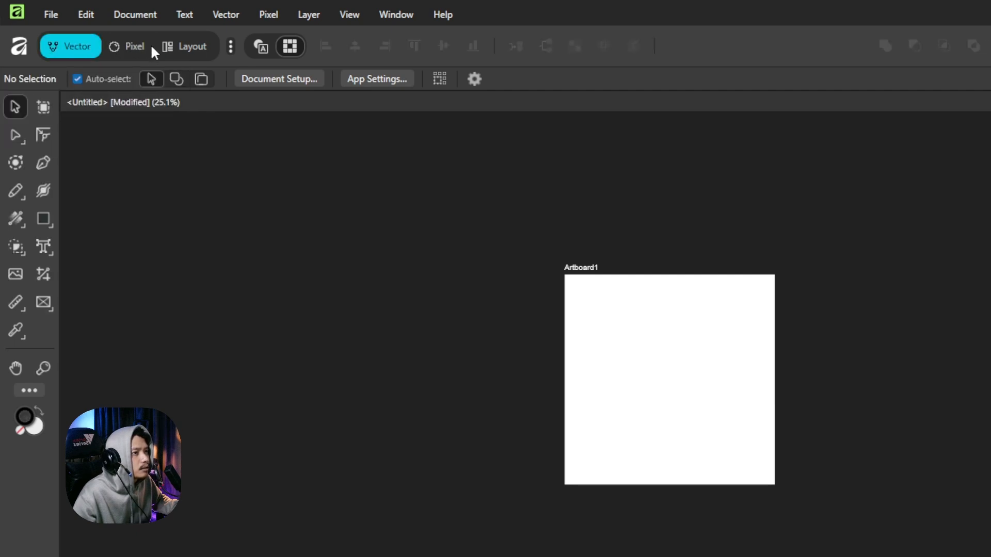
left_click(181, 44)
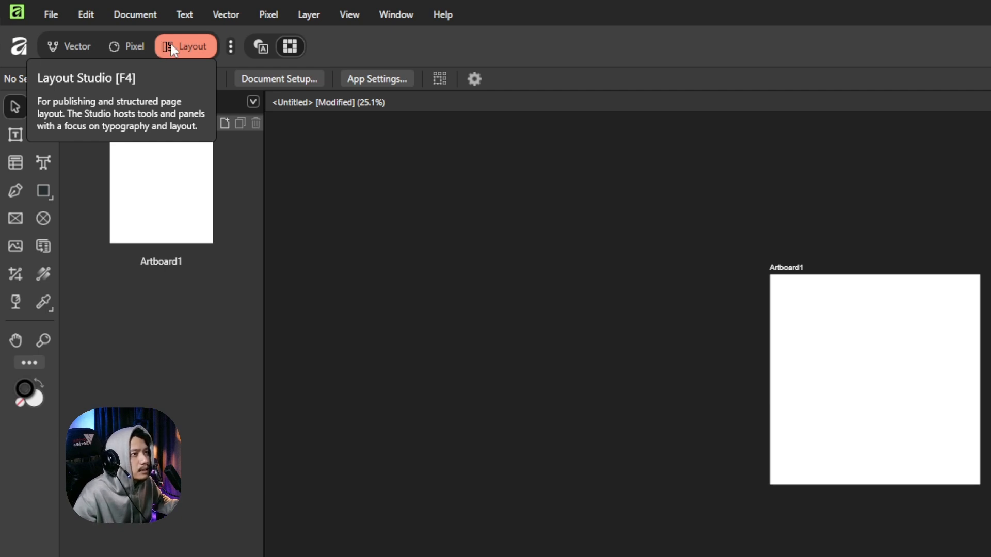
Start a new custom studio cloned from Vector and enter the studio's name
left_click(232, 51)
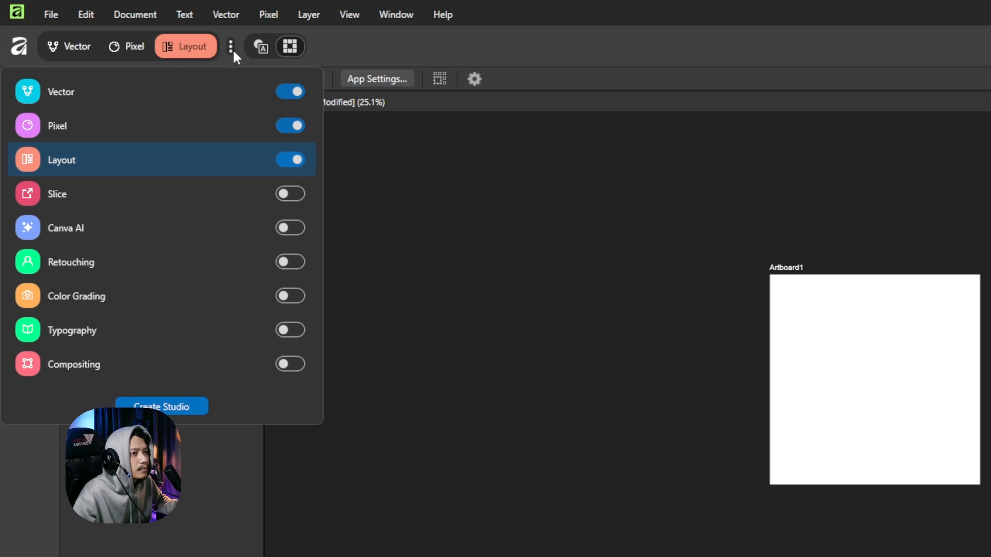
left_click(170, 408)
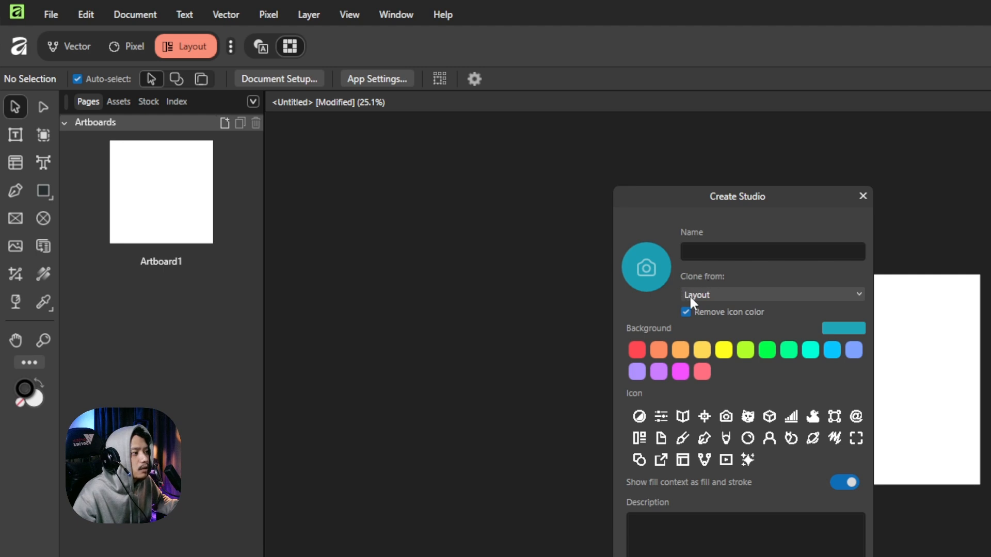
left_click(696, 294)
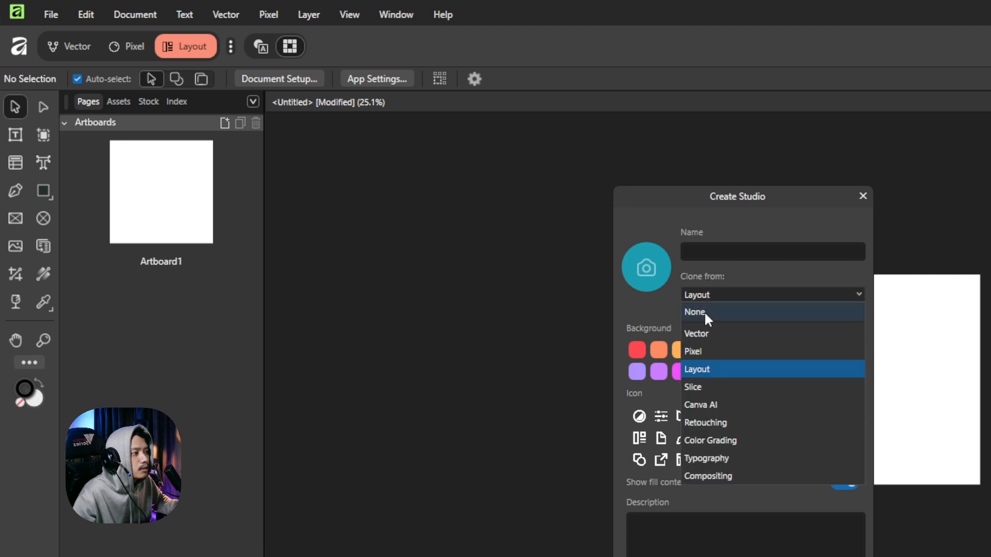
left_click(705, 330)
left_click(701, 255)
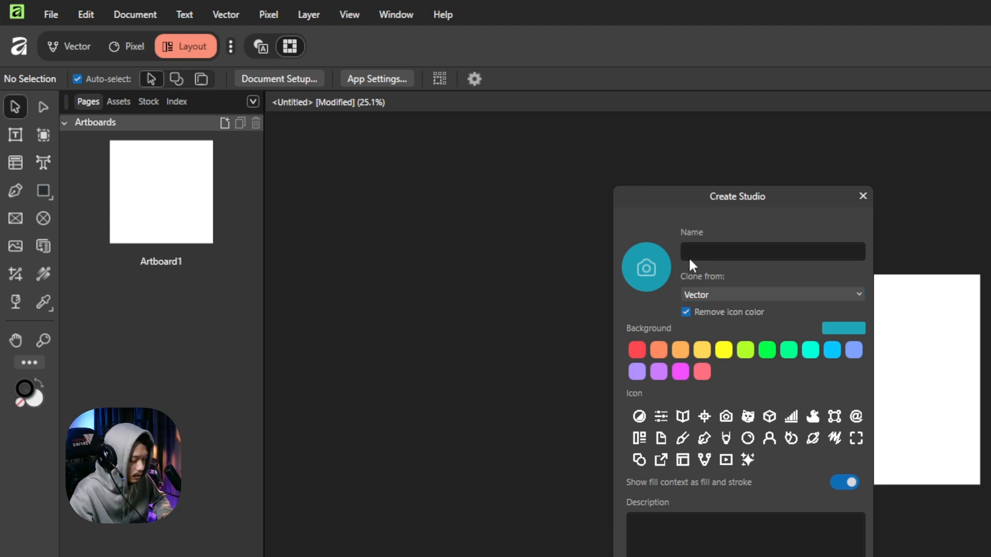
type("Ar")
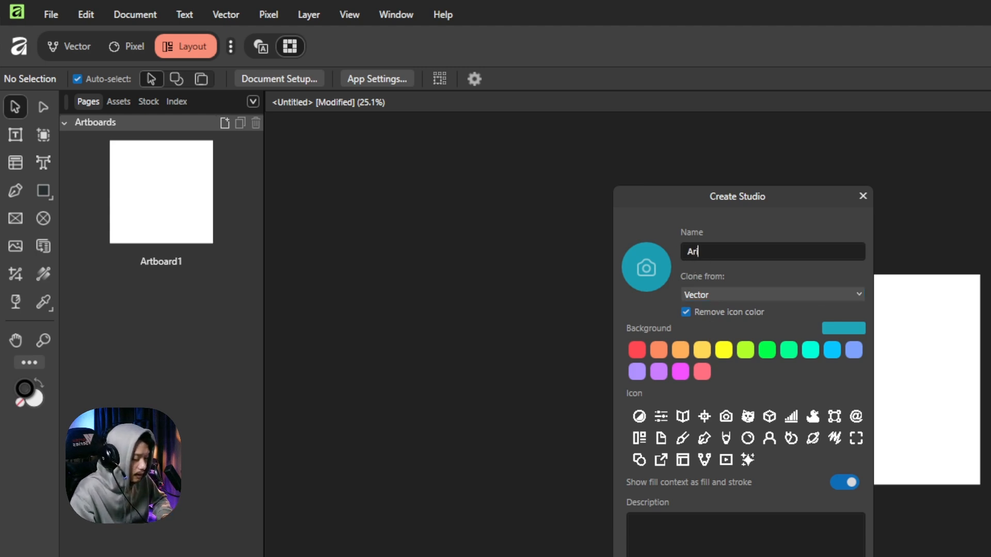
type("ip St")
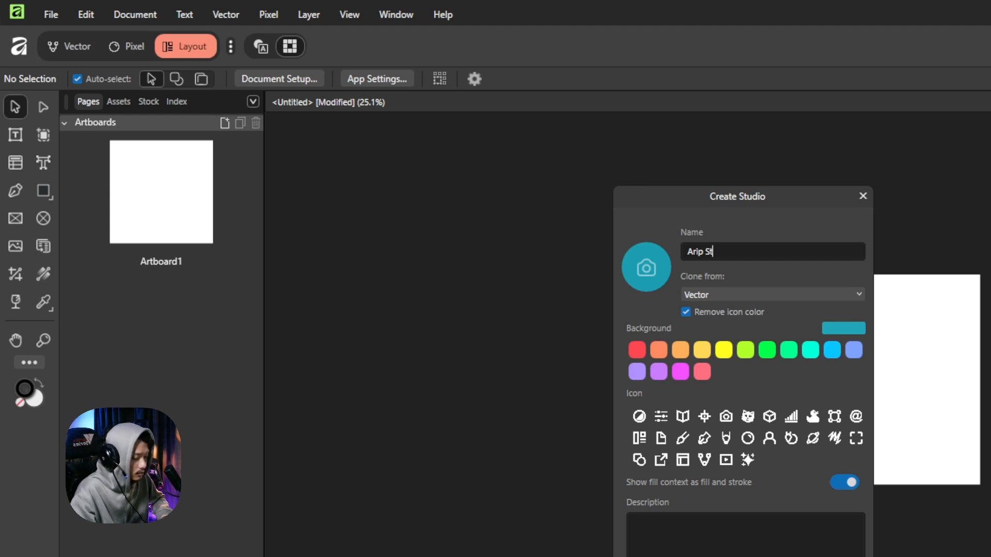
type("udio")
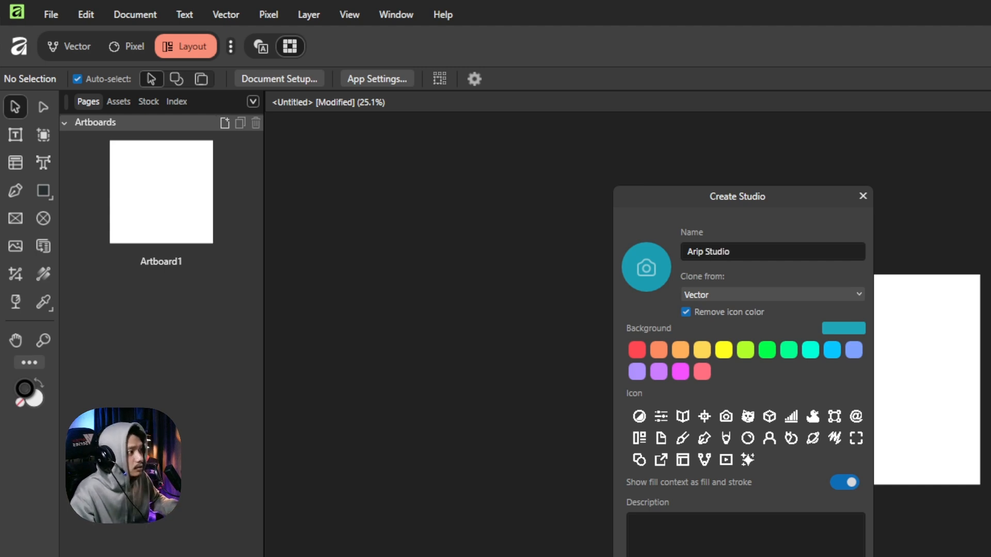
Give the new studio the pen nib icon and a light orange background, and create it
left_click(708, 442)
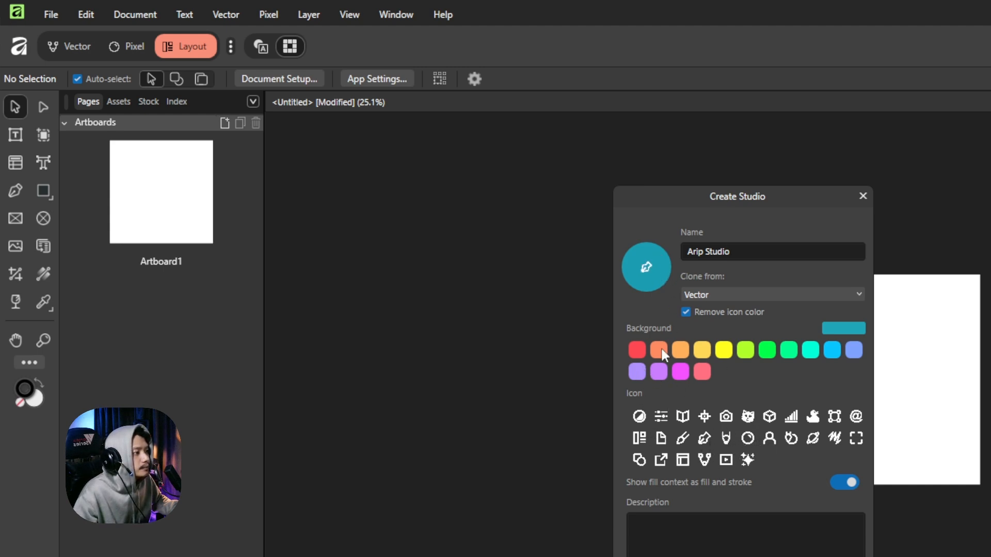
left_click(680, 351)
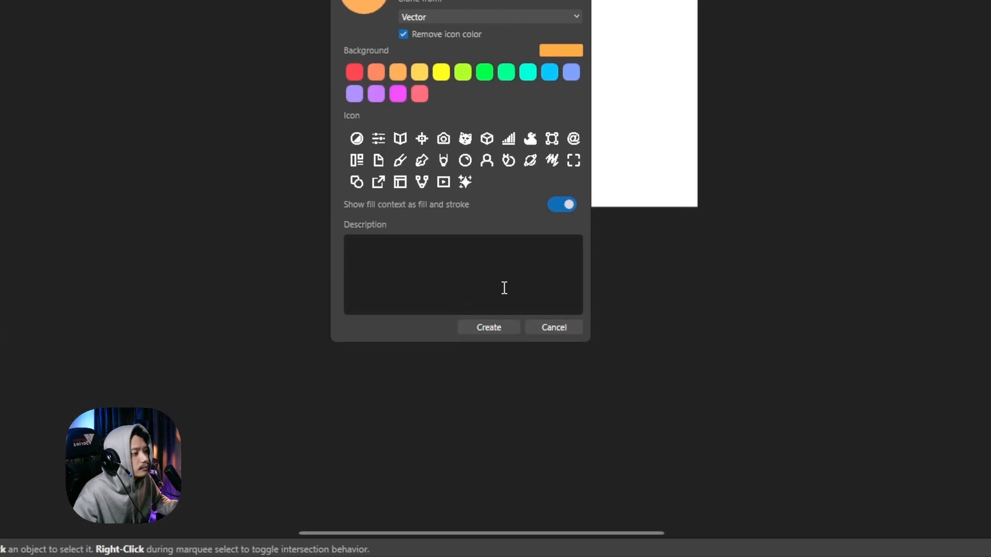
left_click(481, 326)
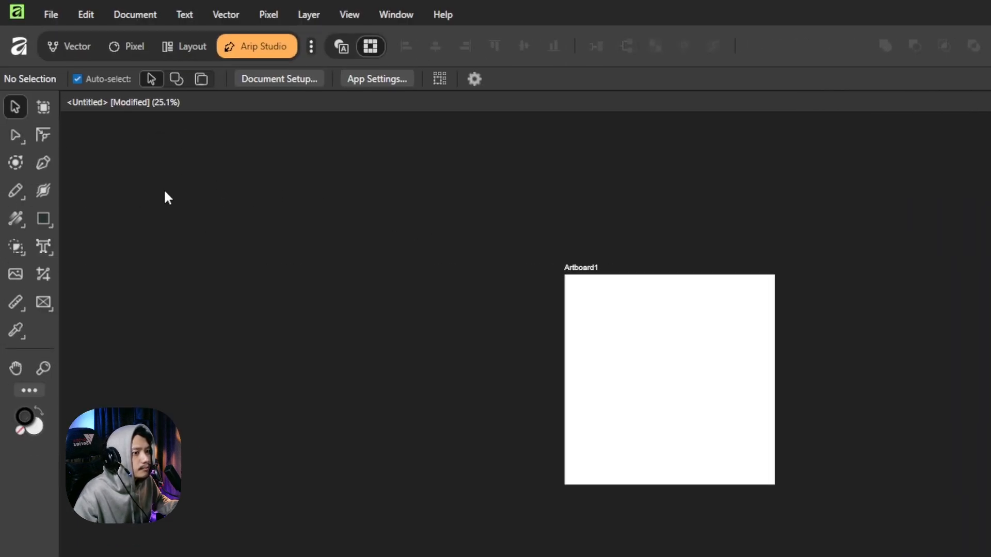
Find the Object Selection Tool by searching for "obj" and add it to the custom studio's tools, then clear the search
left_click(23, 278)
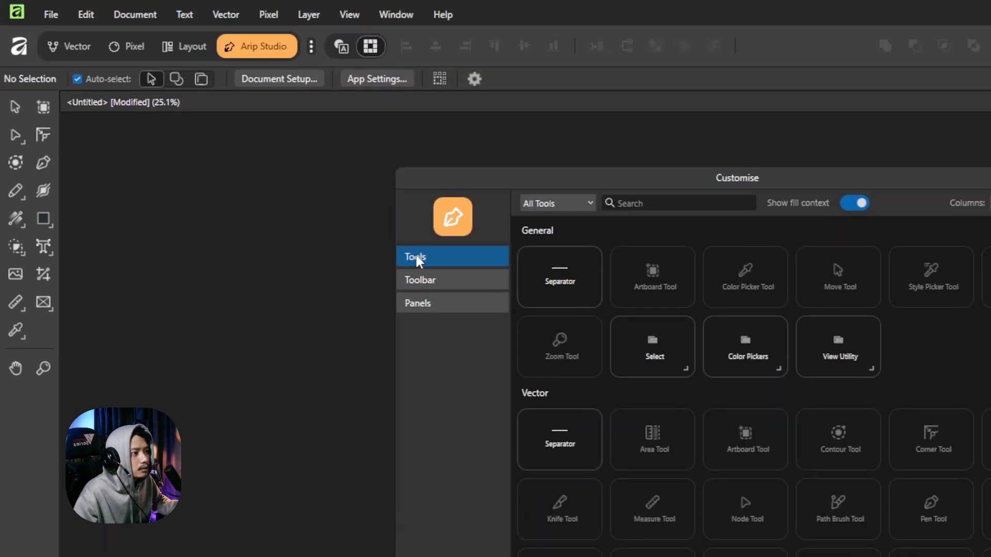
left_click_drag(630, 177, 614, 172)
left_click(645, 189)
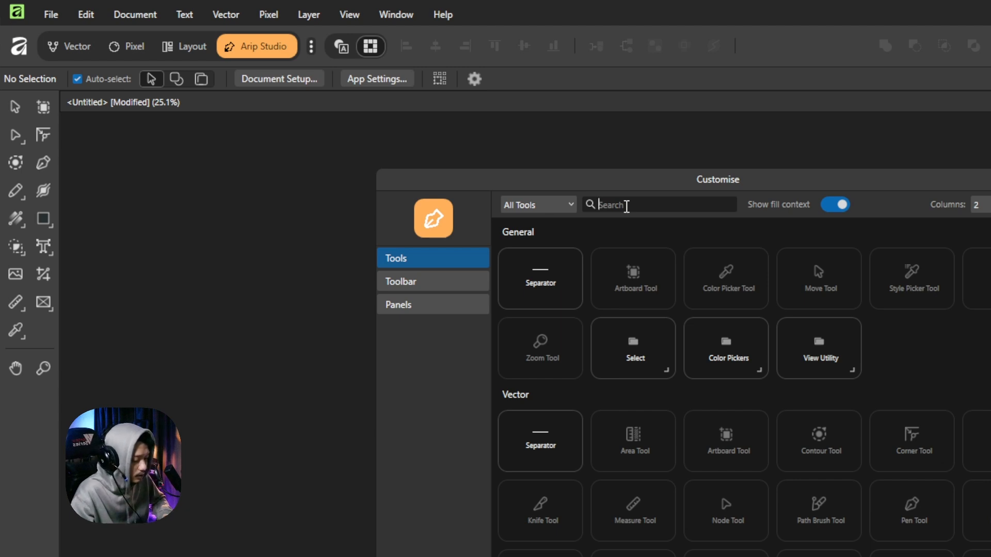
type("obj")
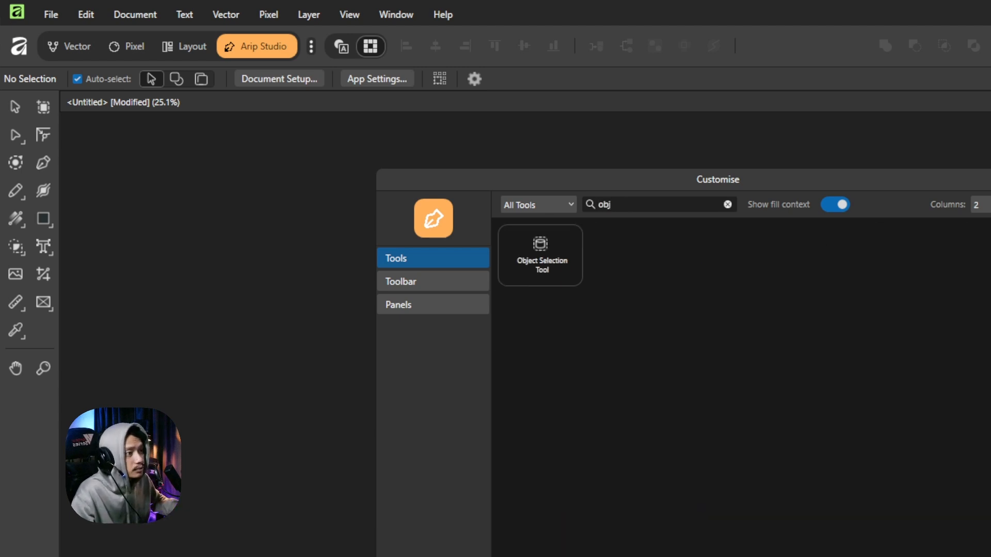
left_click_drag(552, 270, 42, 329)
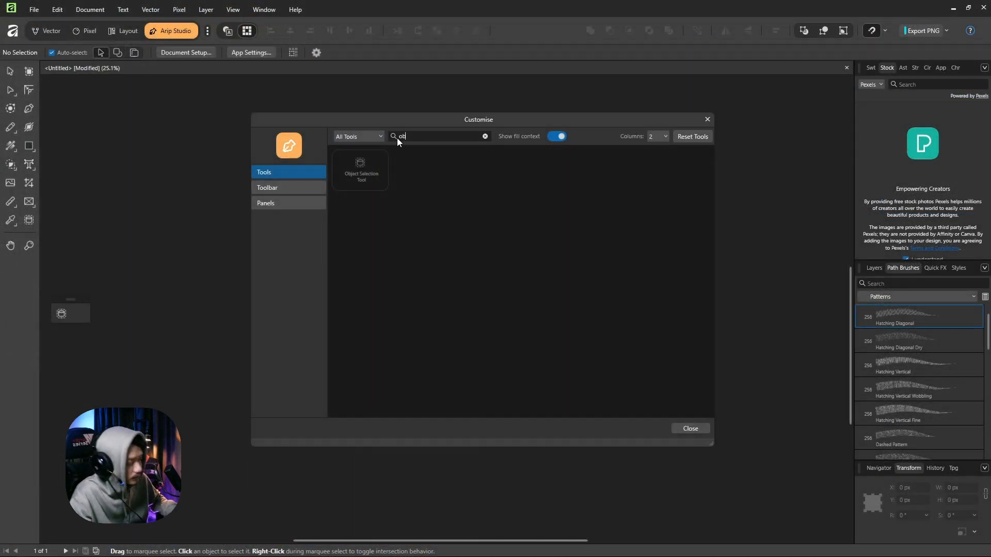
key("BackSpace")
key("BackSpace")
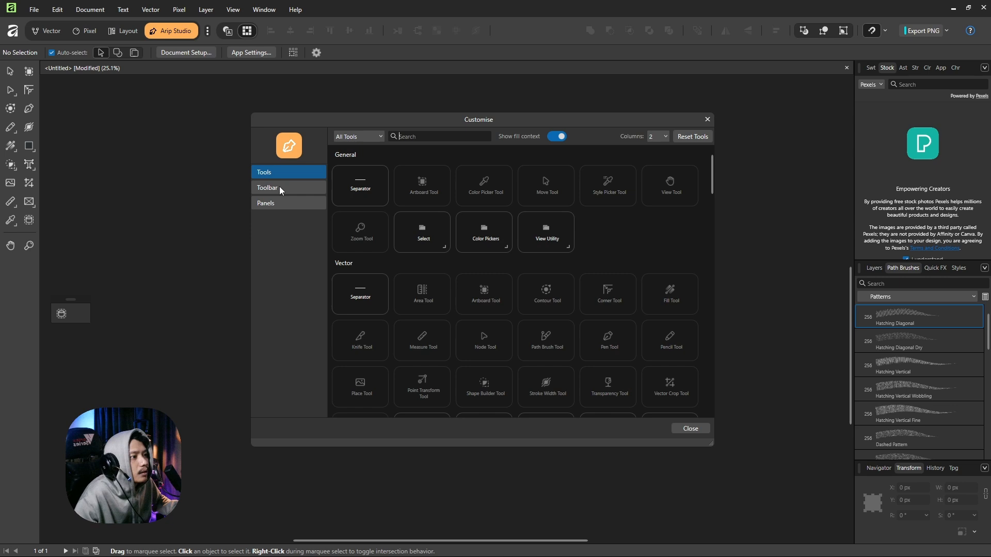
Remove Fill Holes and its neighbouring curve commands from the custom studio's toolbar and put the View Mode group in their place
left_click(279, 188)
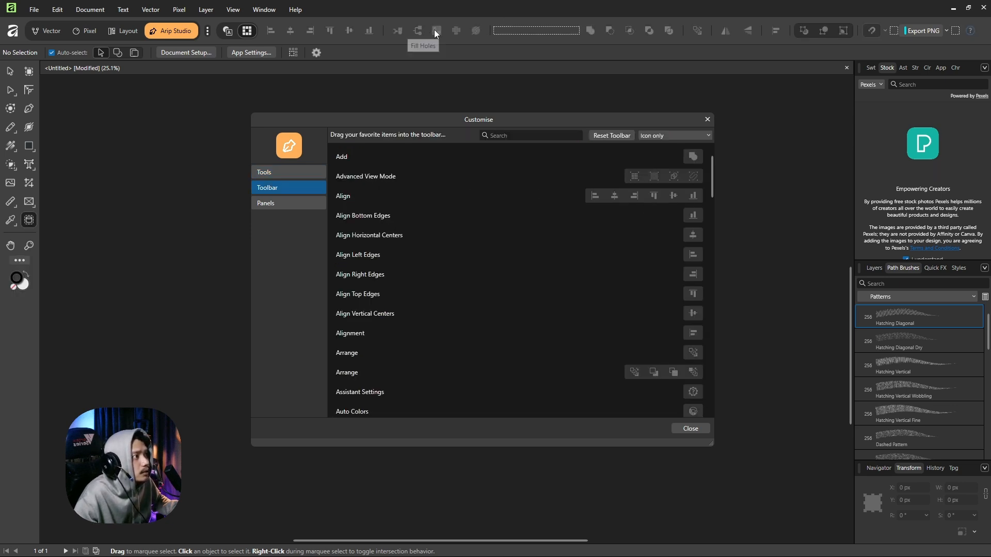
left_click_drag(435, 30, 456, 51)
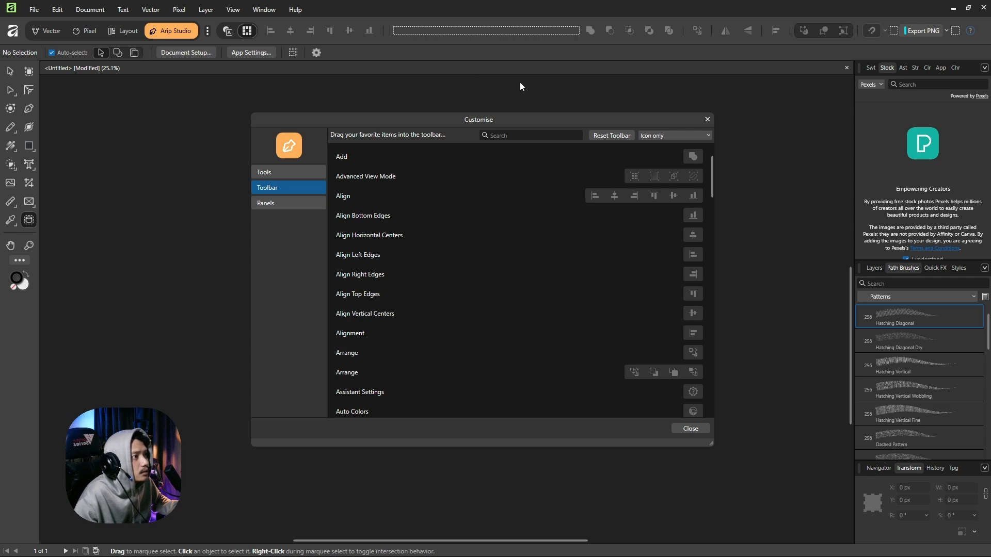
scroll(582, 238, "down", 15)
scroll(565, 249, "up", 3)
scroll(565, 249, "down", 3)
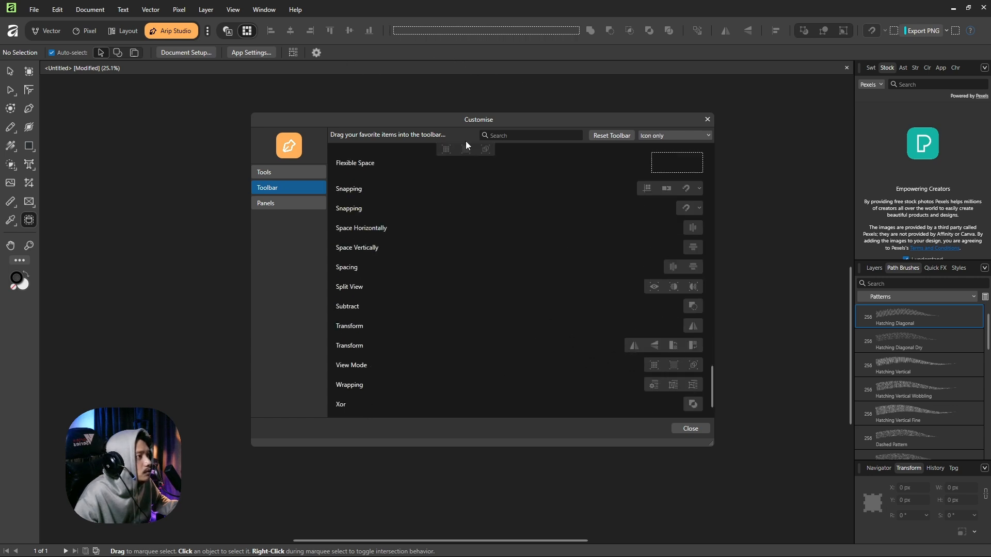
left_click_drag(450, 38, 446, 52)
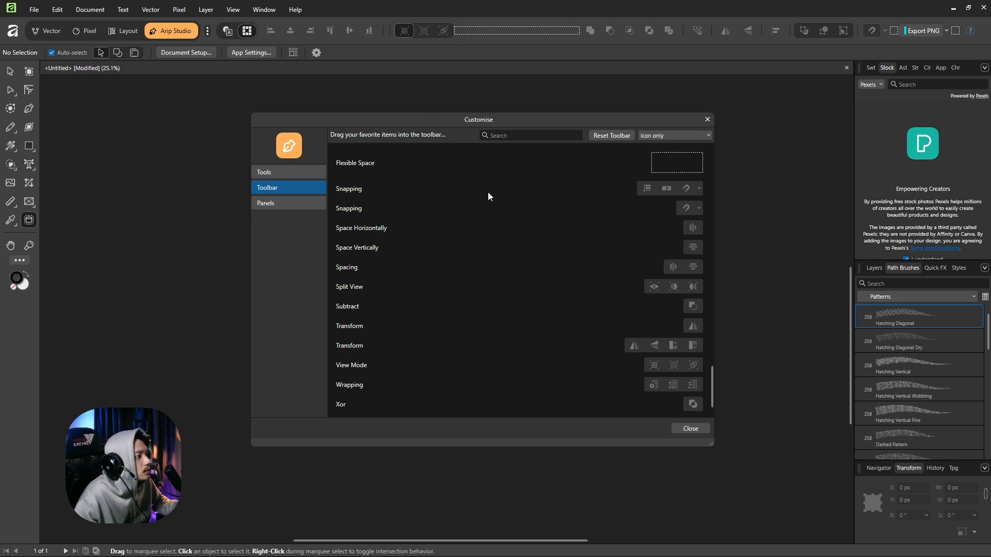
scroll(672, 296, "up", 15)
Enable the Slices panel for the custom studio and dock it beside the existing panel column
left_click(265, 203)
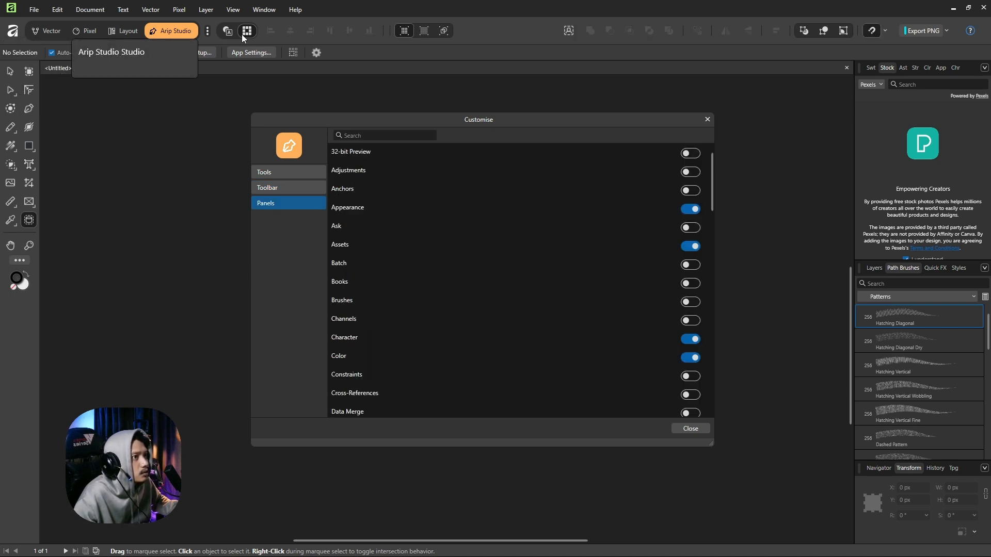
left_click(209, 31)
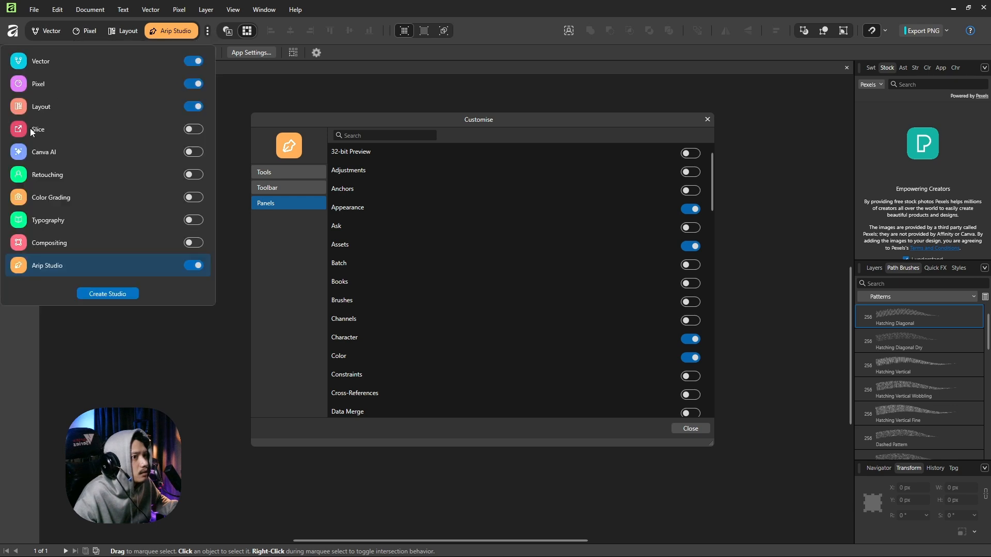
left_click(211, 34)
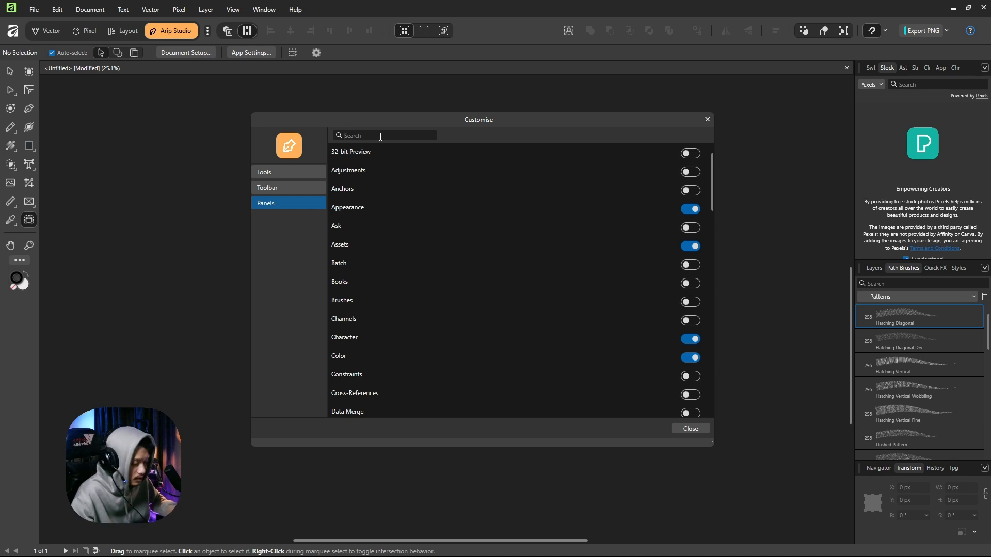
type("slice")
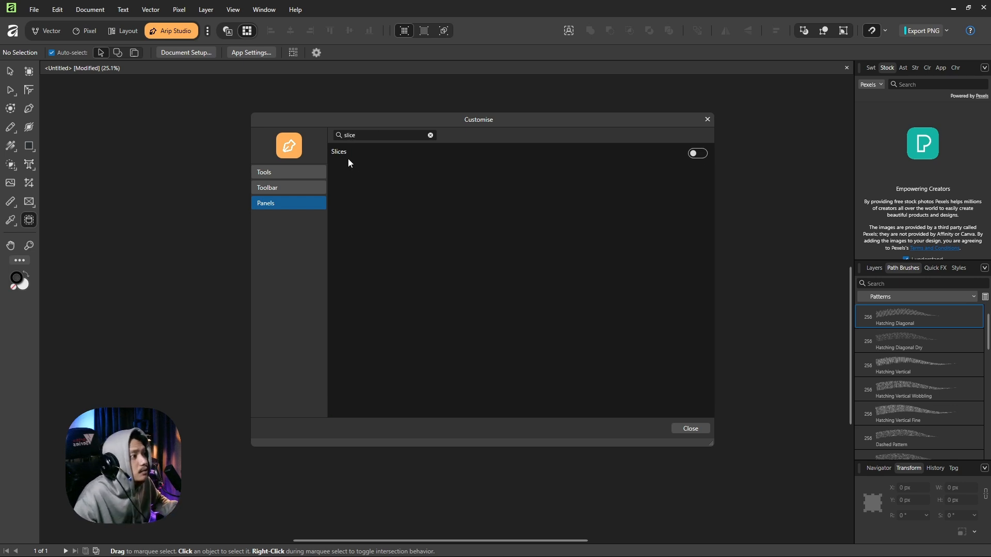
left_click(694, 154)
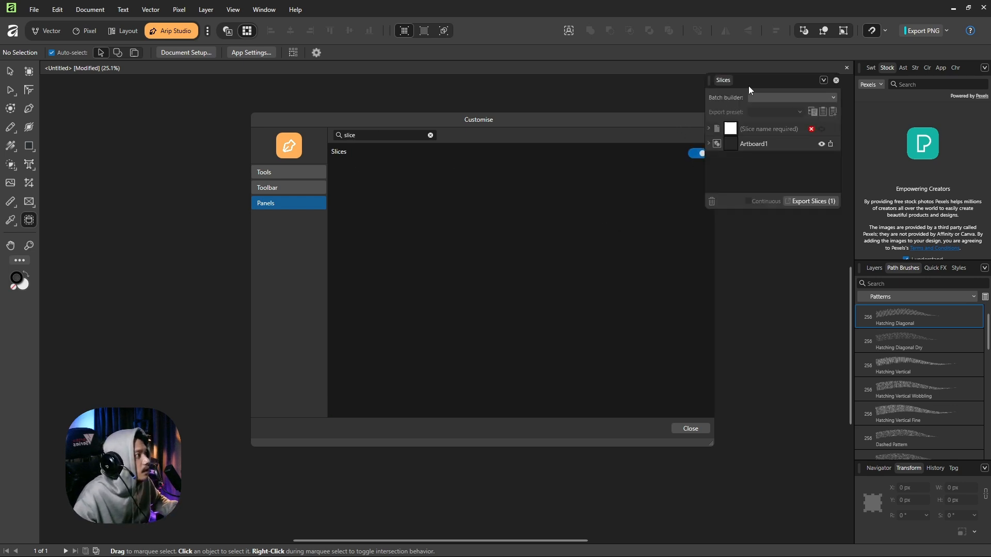
left_click_drag(754, 81, 853, 90)
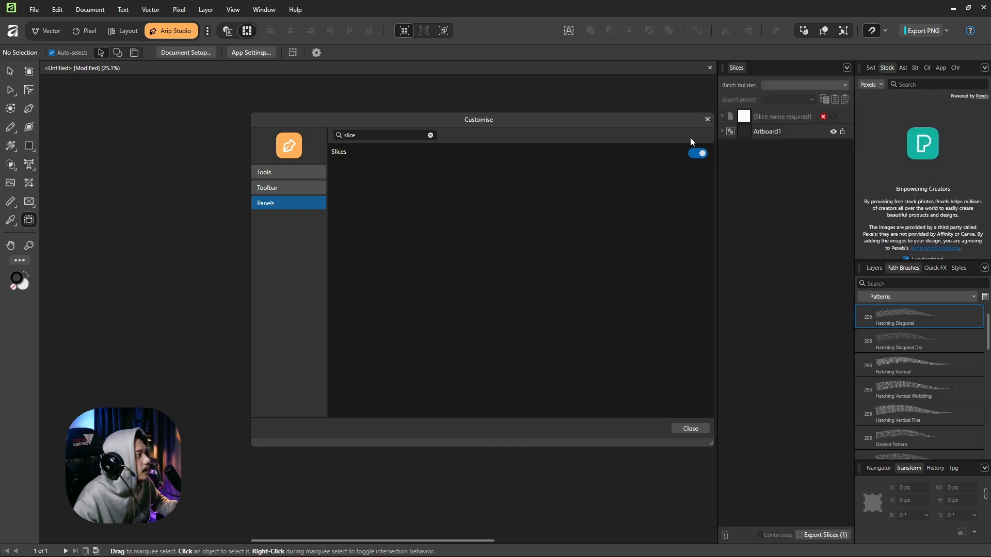
left_click(692, 429)
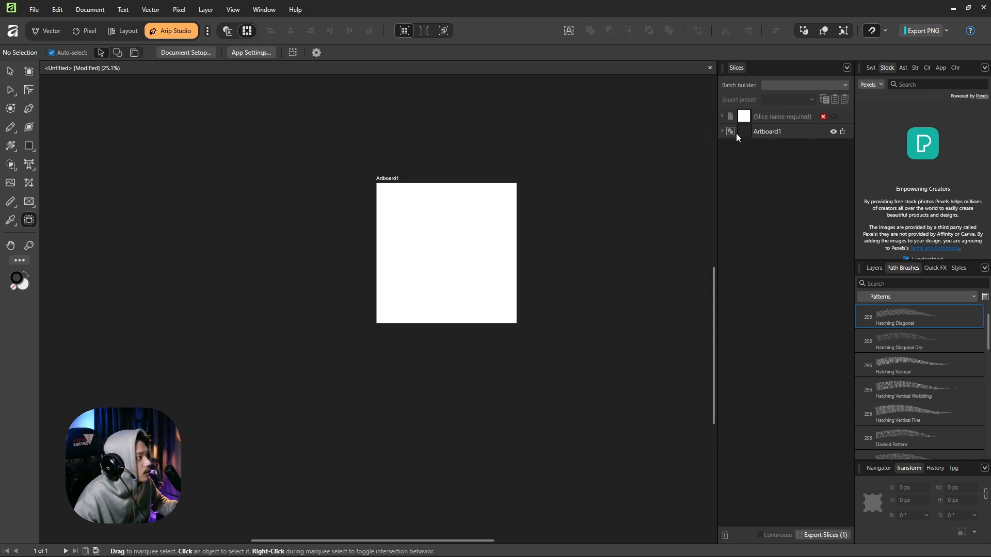
left_click(722, 131)
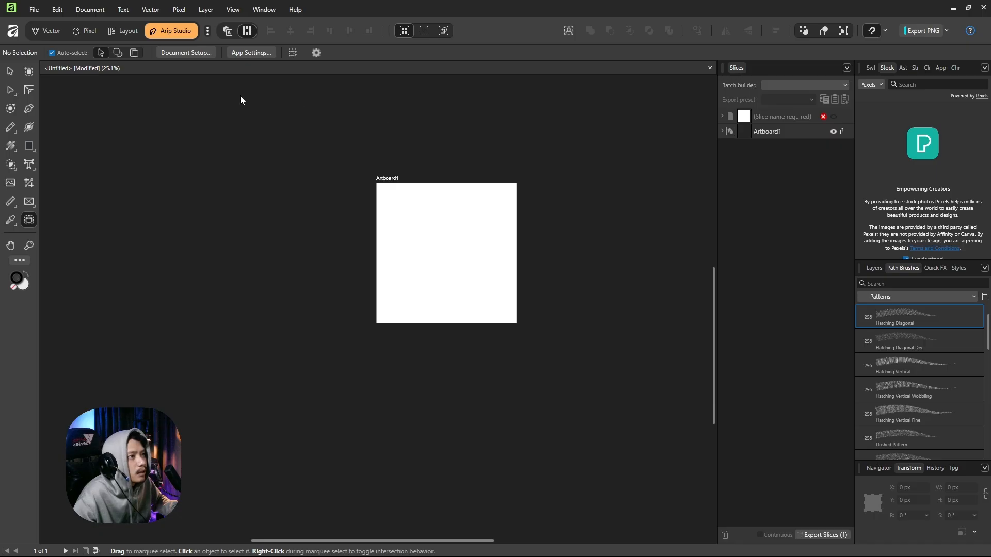
Update the custom studio so it stores the customised tools, toolbar and panels
right_click(184, 32)
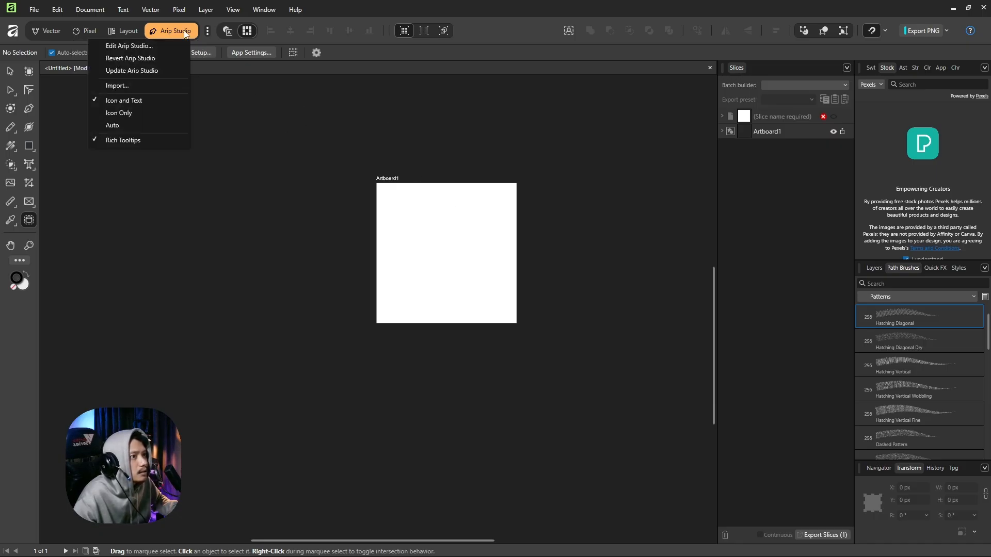
left_click(150, 73)
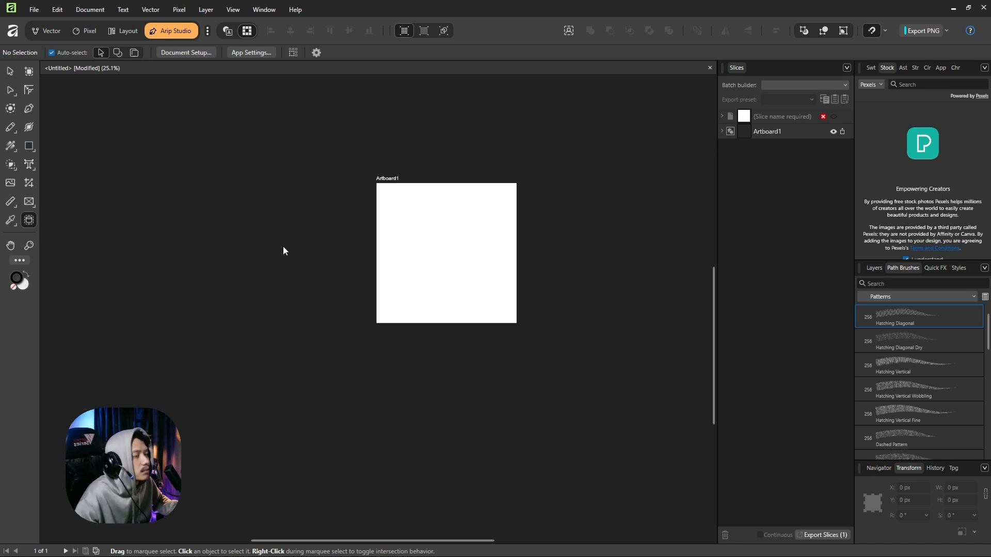
Move the custom studio to the top of the studio list, ahead of Vector
scroll(283, 246, "down", 1)
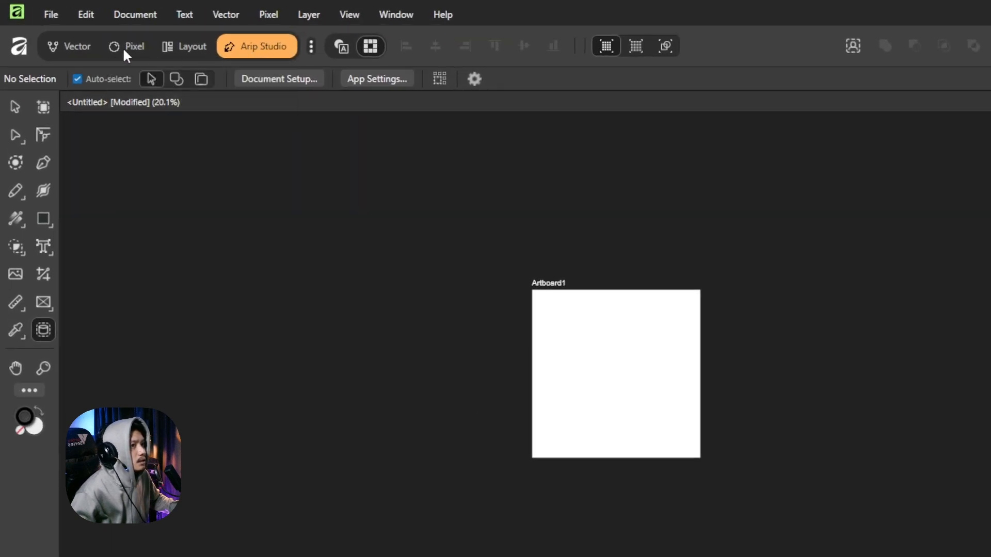
left_click(310, 45)
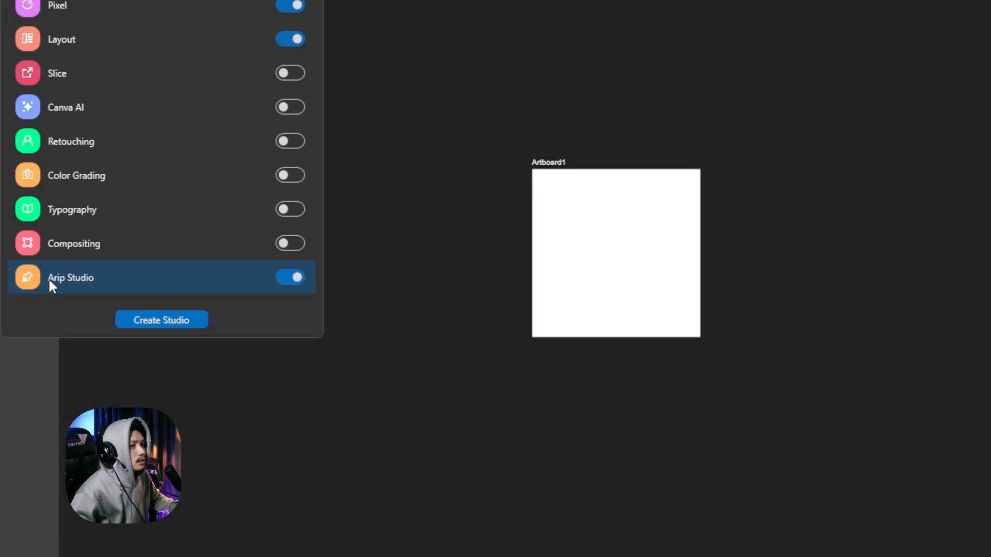
left_click_drag(58, 279, 77, 82)
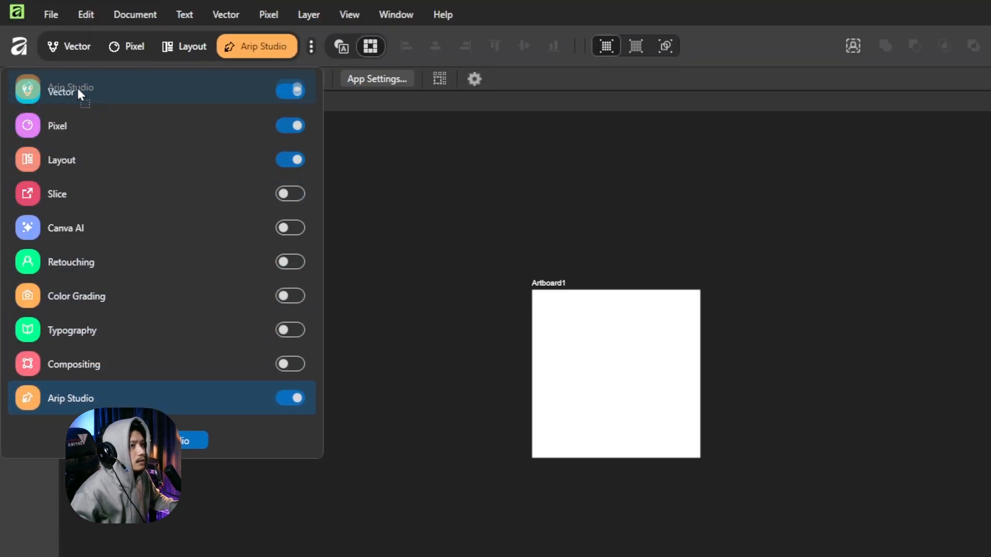
Customise the custom studio's tools layout by trying it in 1 column and returning it to 2 columns
left_click(311, 48)
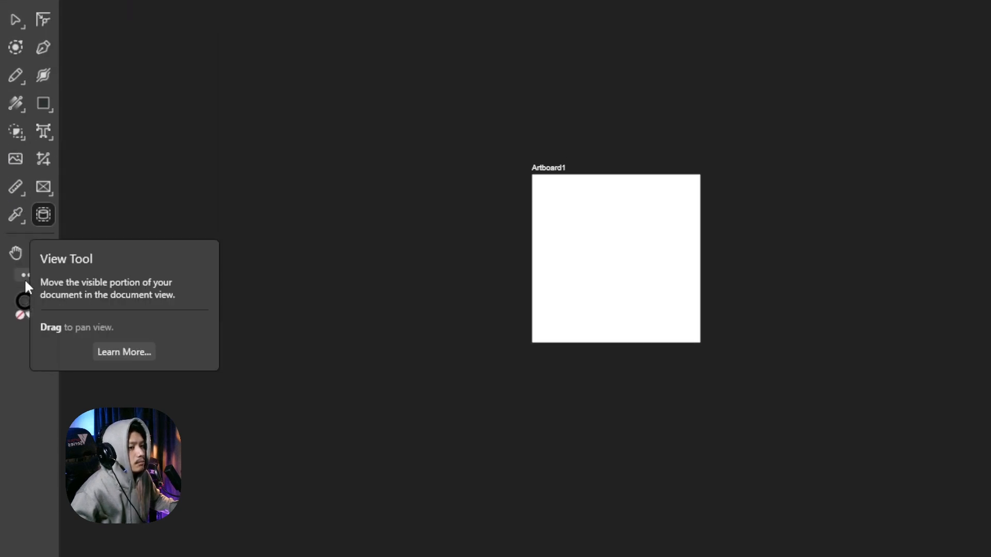
left_click(29, 390)
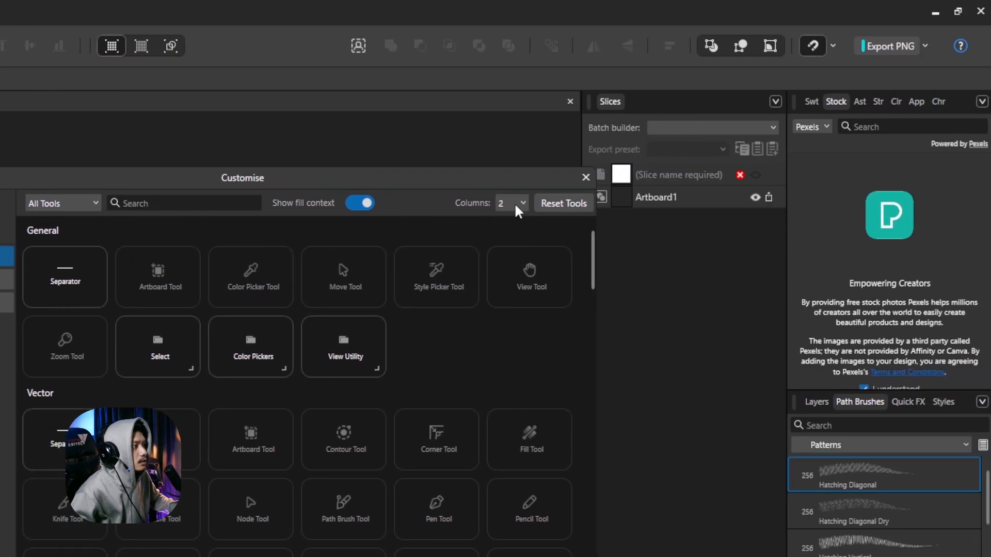
left_click(523, 203)
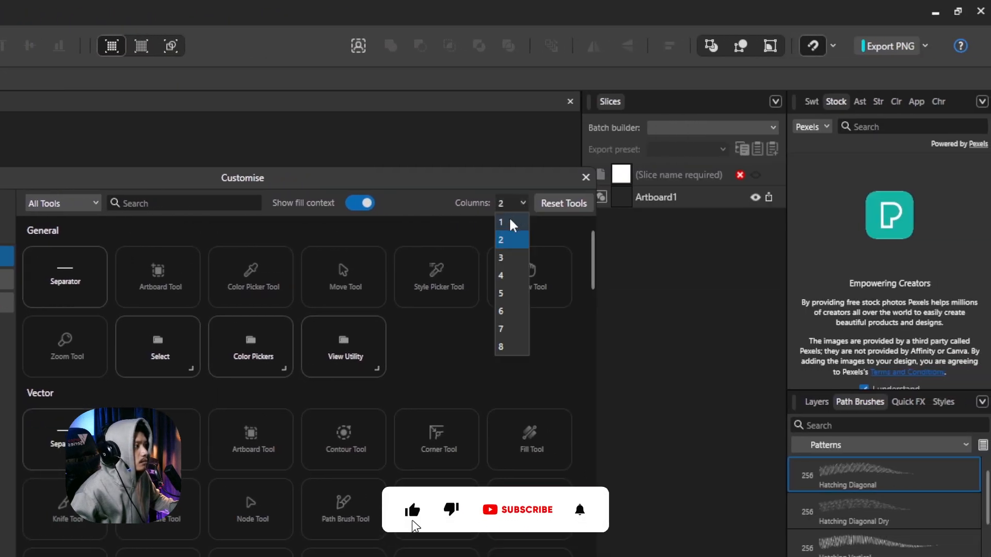
left_click(510, 222)
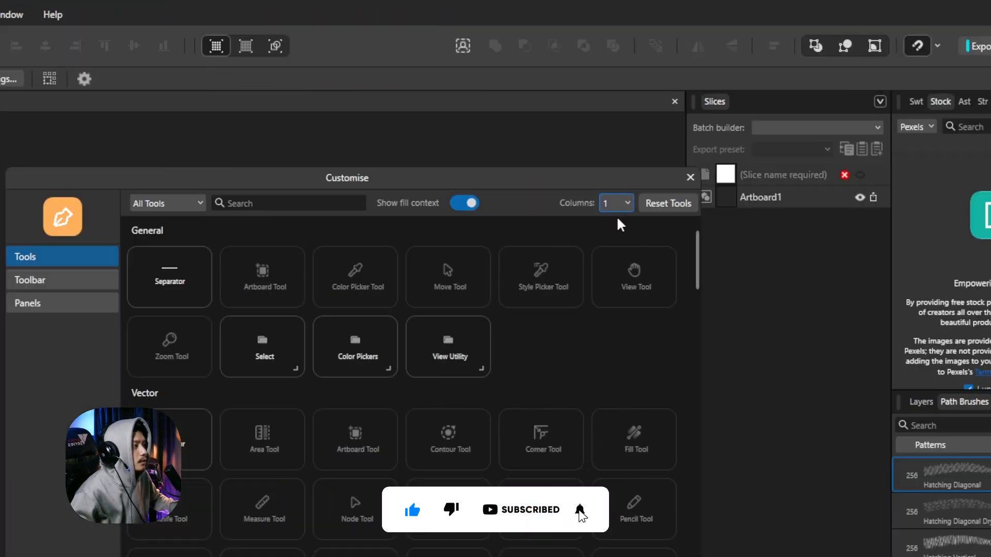
left_click(522, 203)
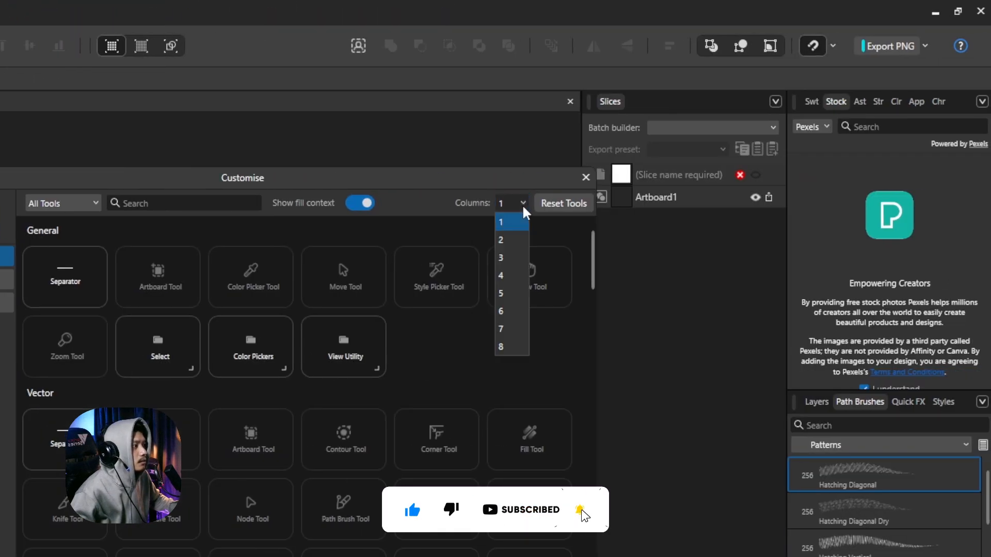
left_click(506, 244)
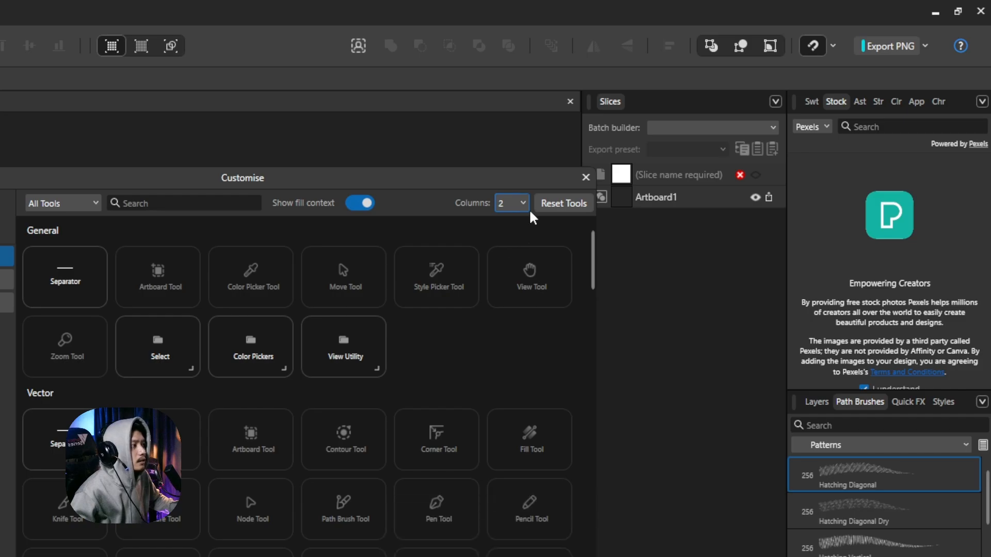